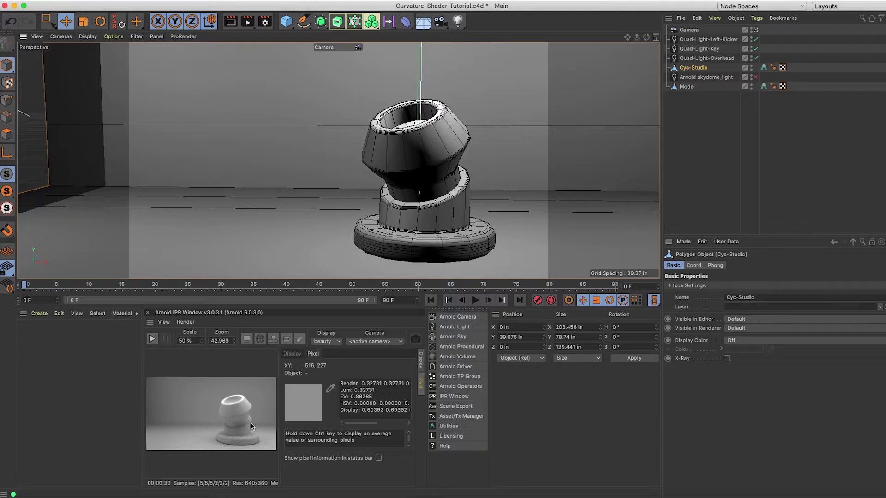
# Create an Arnold standard_surface material from the Material Manager and drop it onto Model
pyautogui.click(37, 315)
pyautogui.moveTo(47, 360)
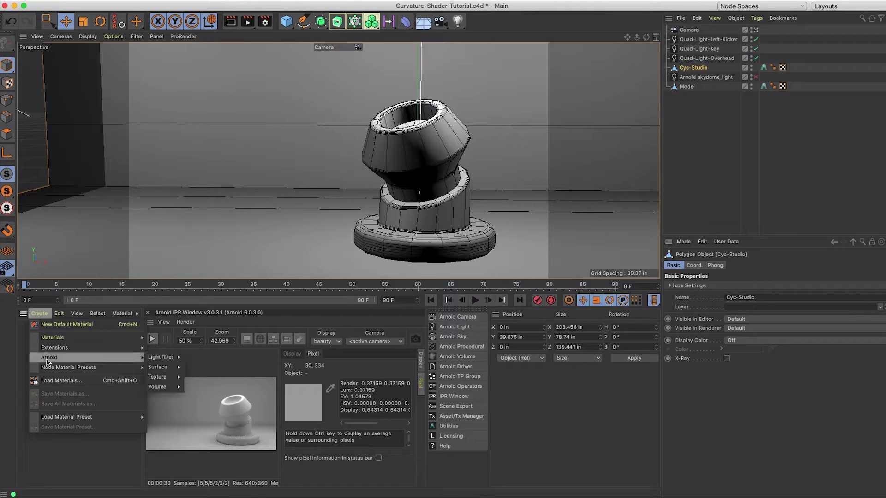
pyautogui.moveTo(173, 367)
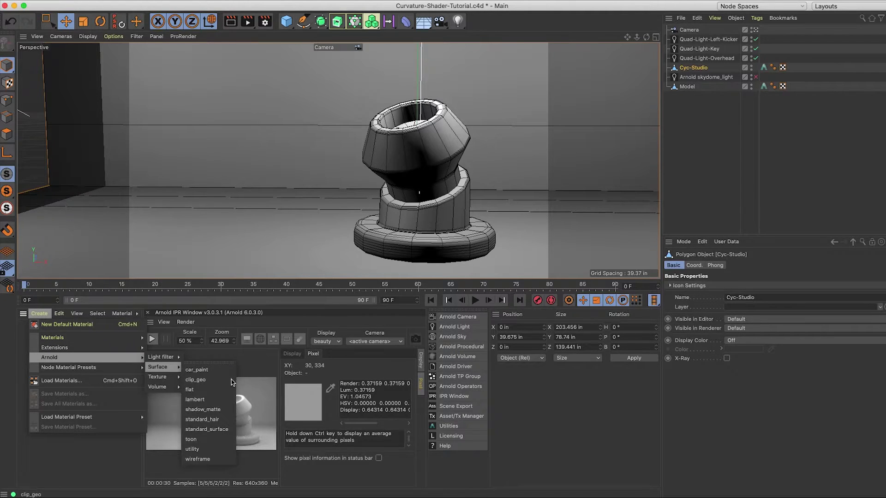
pyautogui.click(224, 430)
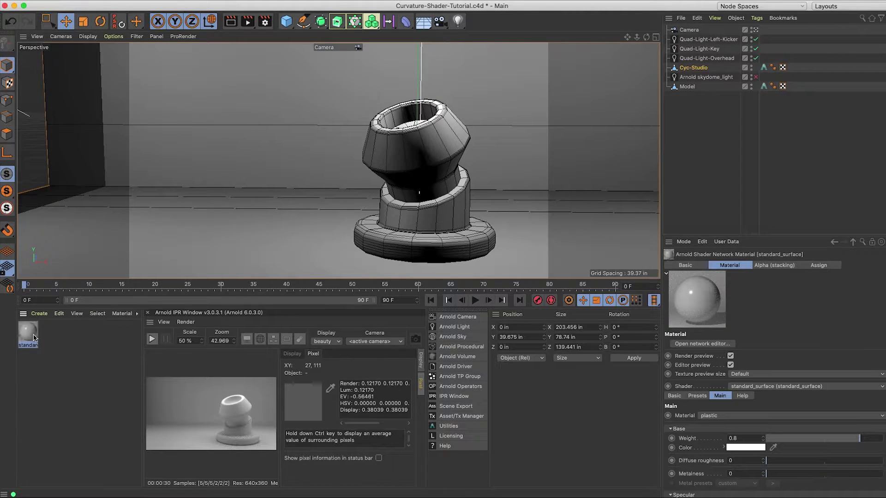
pyautogui.moveTo(29, 333)
pyautogui.mouseDown()
pyautogui.moveTo(735, 82)
pyautogui.moveTo(692, 93)
pyautogui.moveTo(793, 88)
pyautogui.mouseUp()
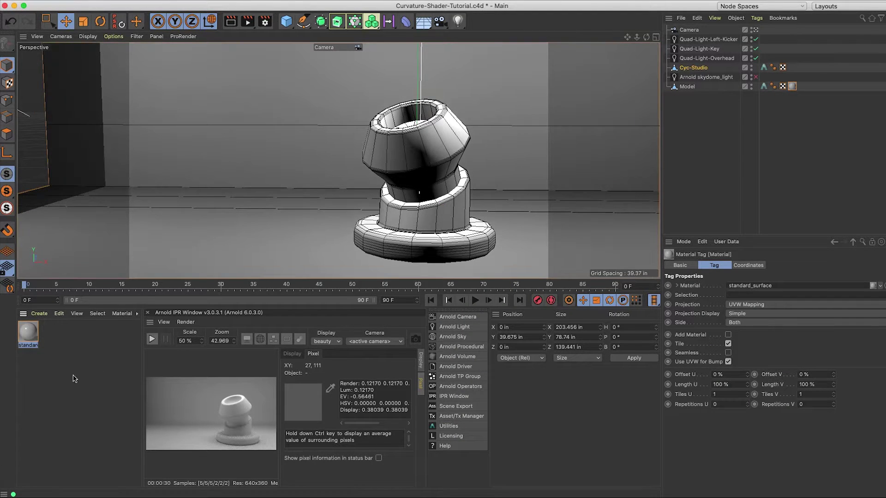
# Open the material's Arnold shader network editor and lay out the standard_surface node
pyautogui.doubleClick(33, 332)
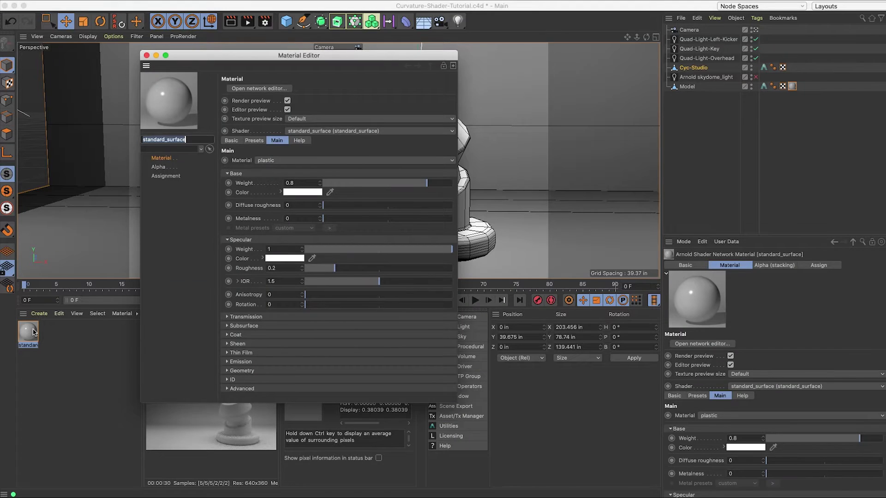
pyautogui.click(278, 89)
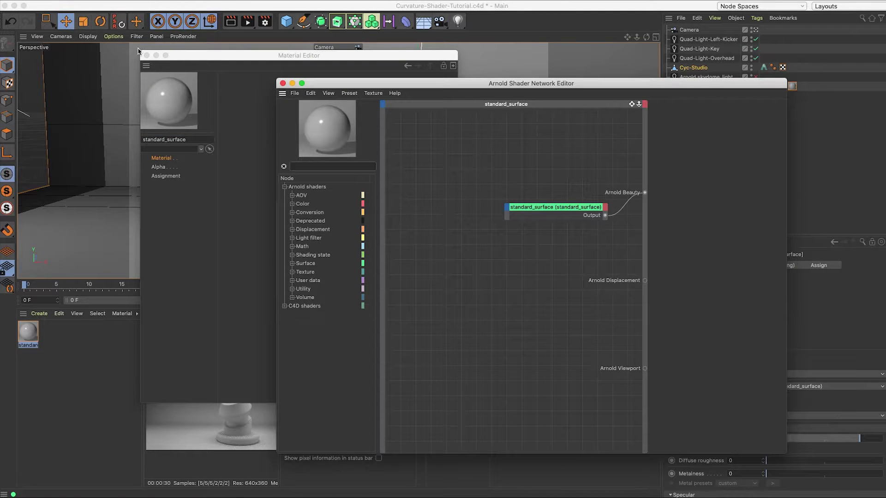
pyautogui.click(147, 55)
pyautogui.moveTo(593, 88); pyautogui.dragTo(480, 70)
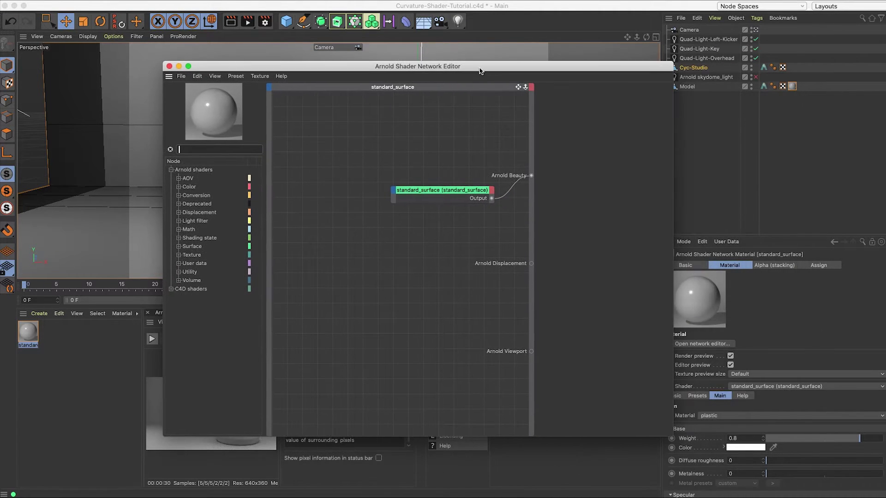
pyautogui.moveTo(459, 190); pyautogui.dragTo(417, 188)
# Rename the standard_surface node to Green
pyautogui.rightClick(418, 191)
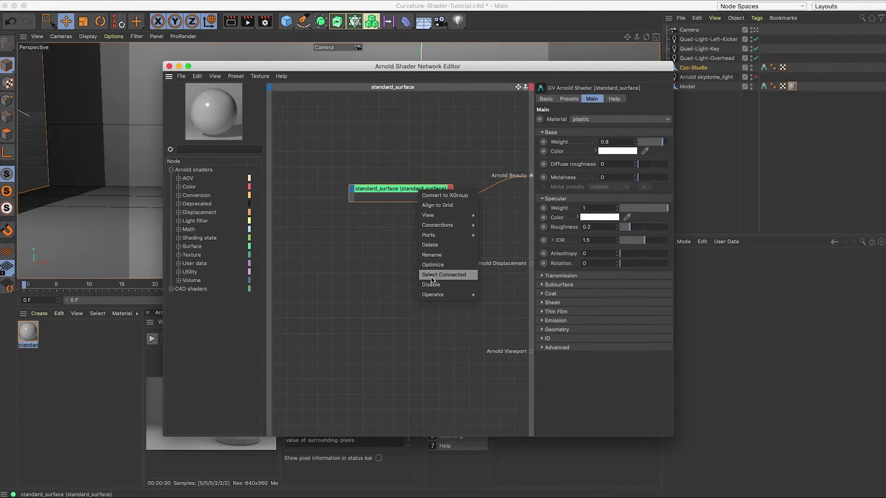
pyautogui.click(437, 255)
pyautogui.write('Green')
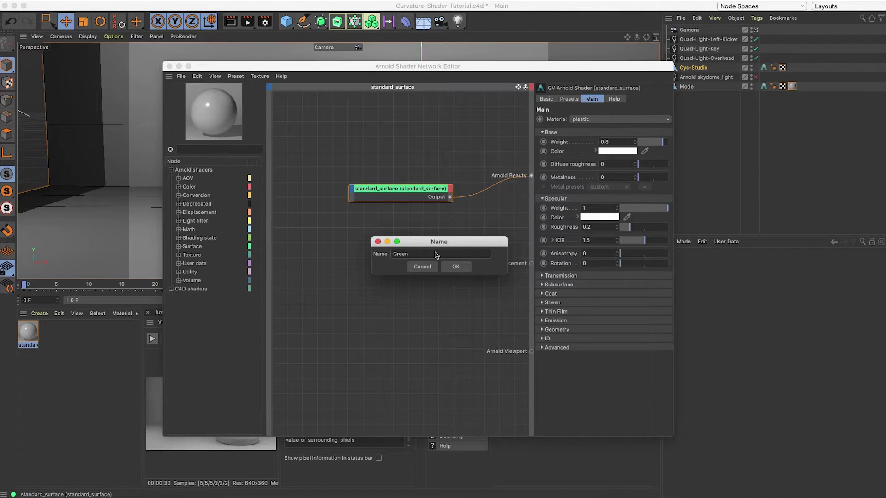
pyautogui.press('Return')
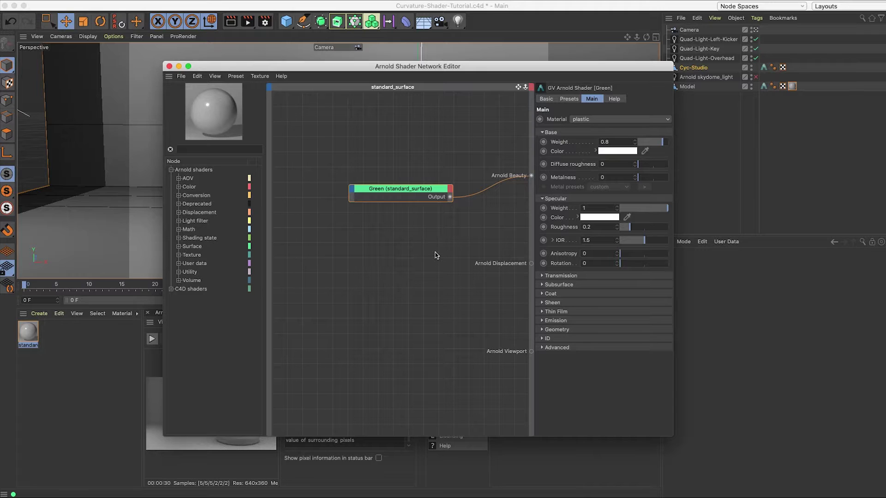
# Set Green's base colour to a dark green (H 136°, S 44%, V 53%)
pyautogui.click(630, 152)
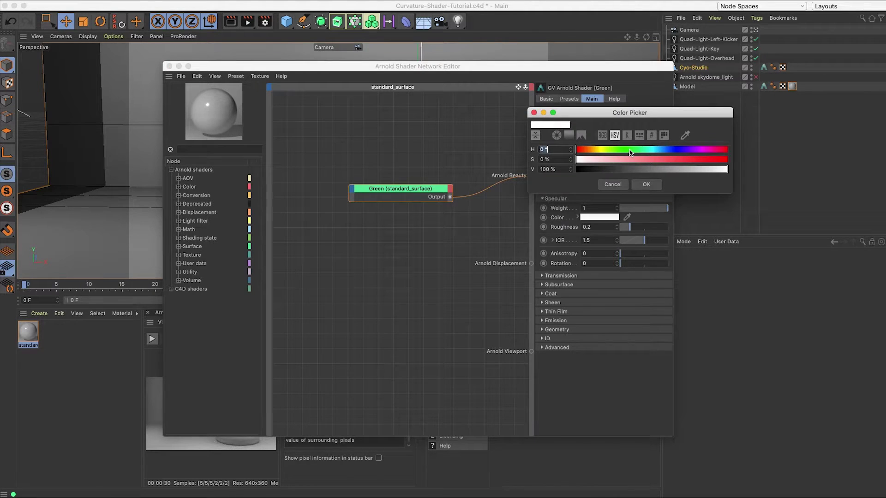
pyautogui.click(634, 150)
pyautogui.click(643, 159)
pyautogui.click(639, 170)
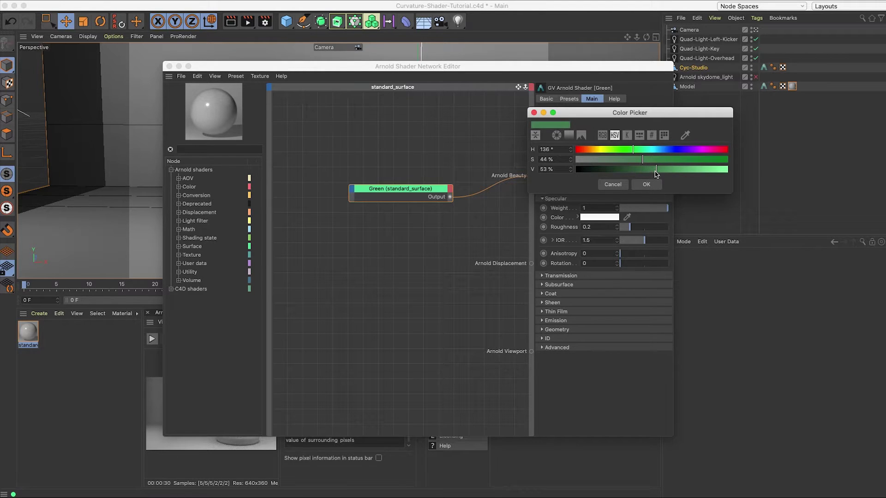
pyautogui.click(647, 184)
pyautogui.moveTo(396, 193); pyautogui.dragTo(391, 191)
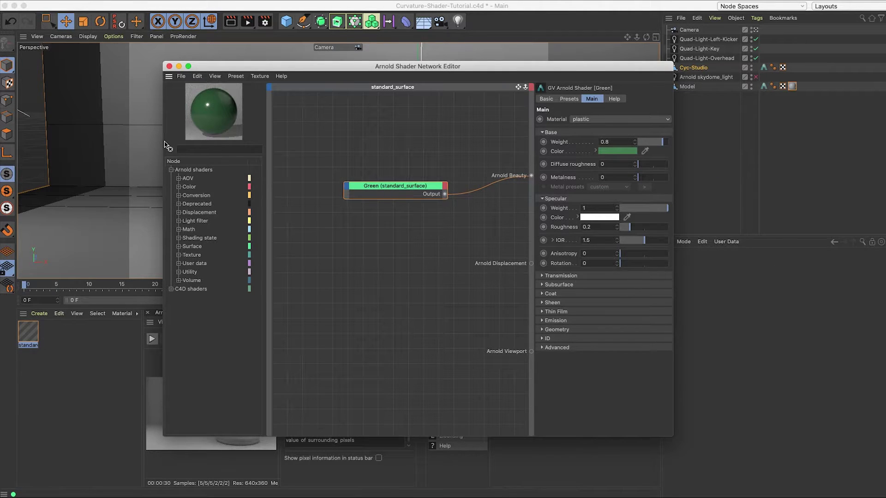
# Search 'stand' and add a second standard_surface node to the network
pyautogui.click(198, 150)
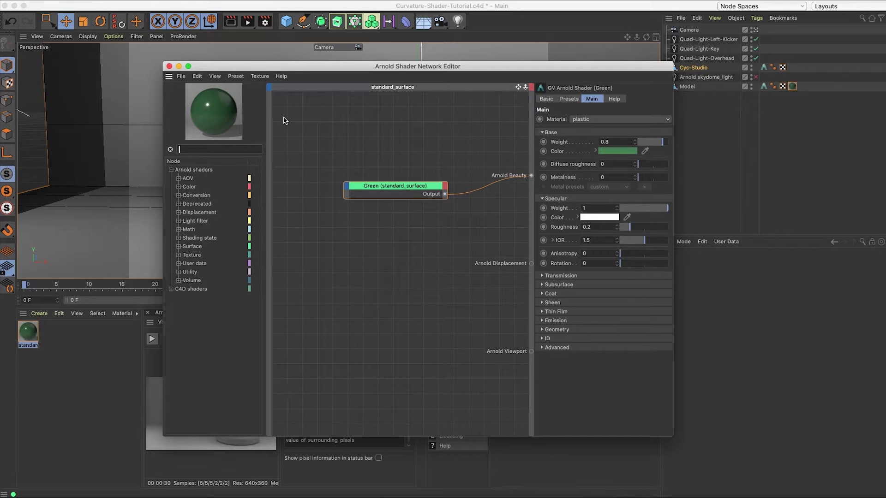
pyautogui.write('stand')
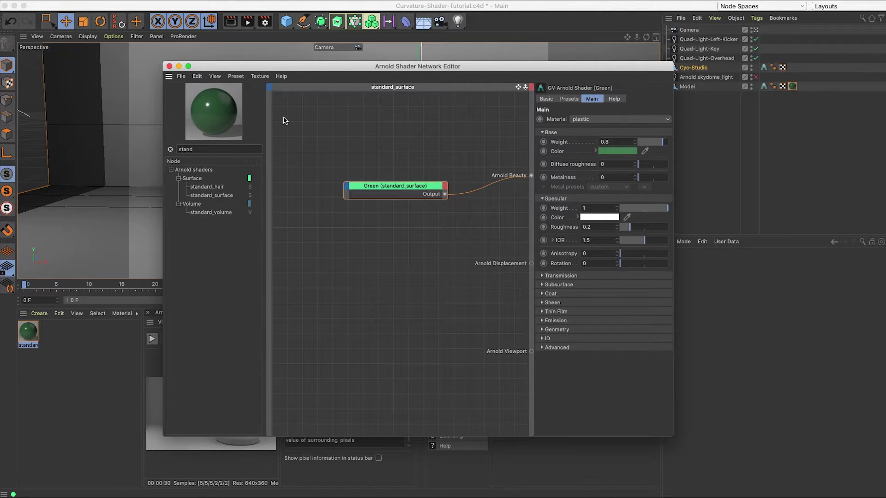
pyautogui.moveTo(215, 197); pyautogui.dragTo(364, 248)
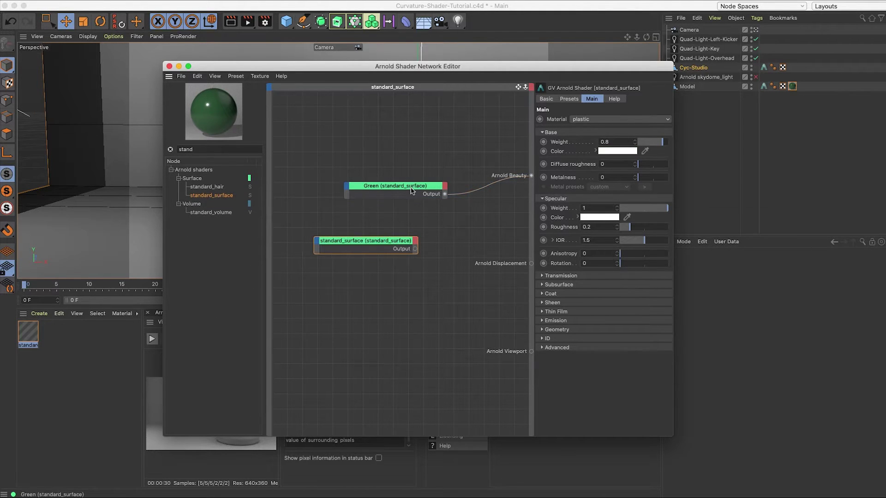
pyautogui.moveTo(412, 190); pyautogui.dragTo(379, 186)
# Start the IPR preview and wire the new node to Arnold Beauty instead of Green
pyautogui.moveTo(343, 72); pyautogui.dragTo(460, 75)
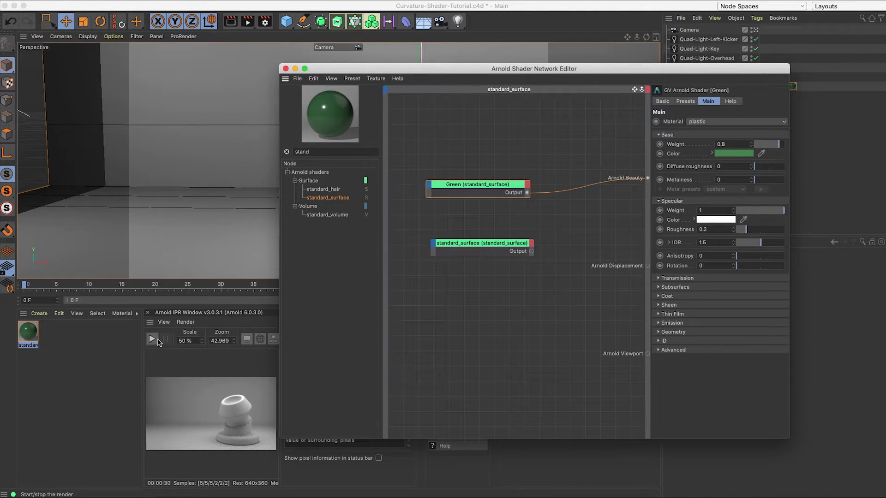
pyautogui.click(187, 376)
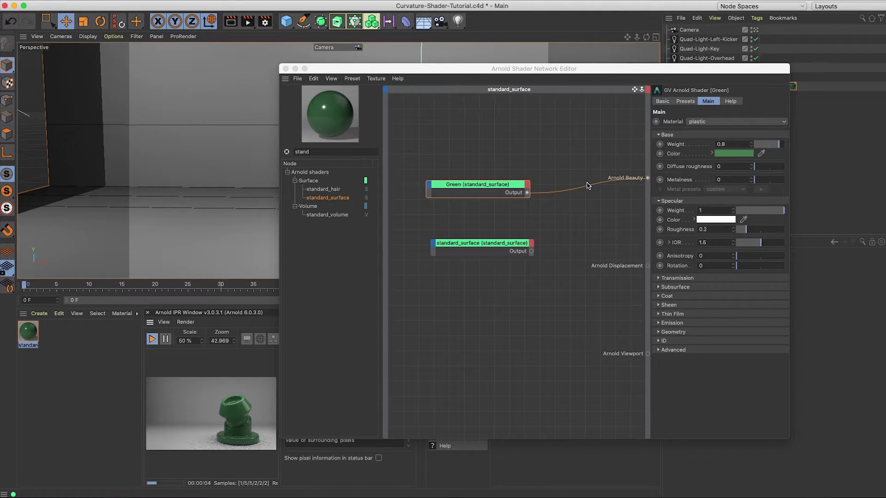
pyautogui.moveTo(587, 181); pyautogui.dragTo(557, 192)
pyautogui.moveTo(488, 189); pyautogui.dragTo(475, 162)
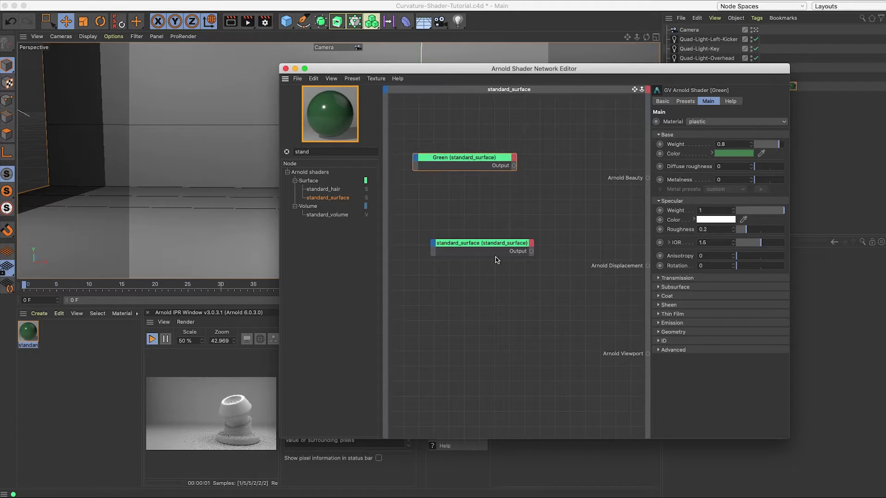
pyautogui.moveTo(497, 251); pyautogui.dragTo(648, 179)
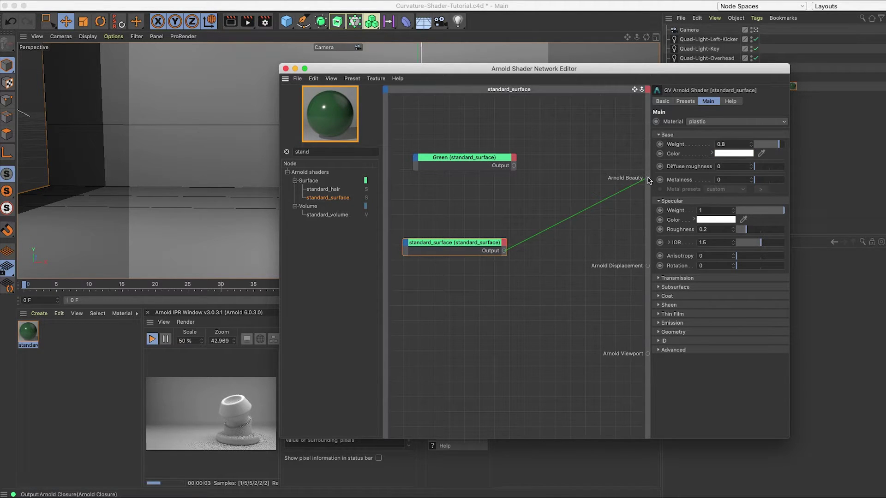
pyautogui.moveTo(648, 180); pyautogui.dragTo(647, 179)
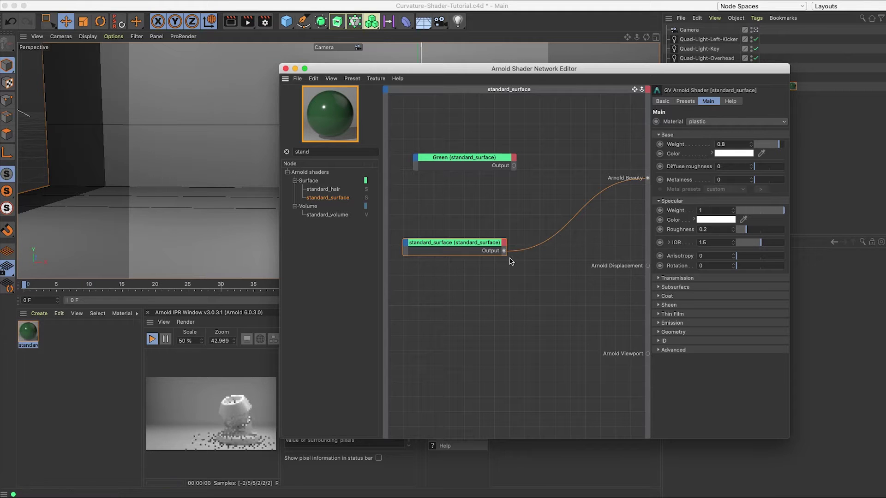
# Rename the new surface node to Chrome
pyautogui.rightClick(478, 245)
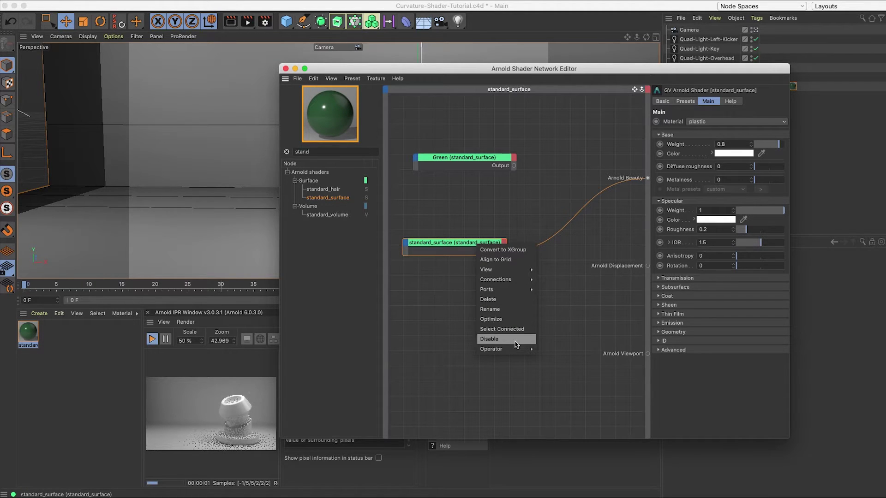
pyautogui.click(489, 309)
pyautogui.write('Chrome')
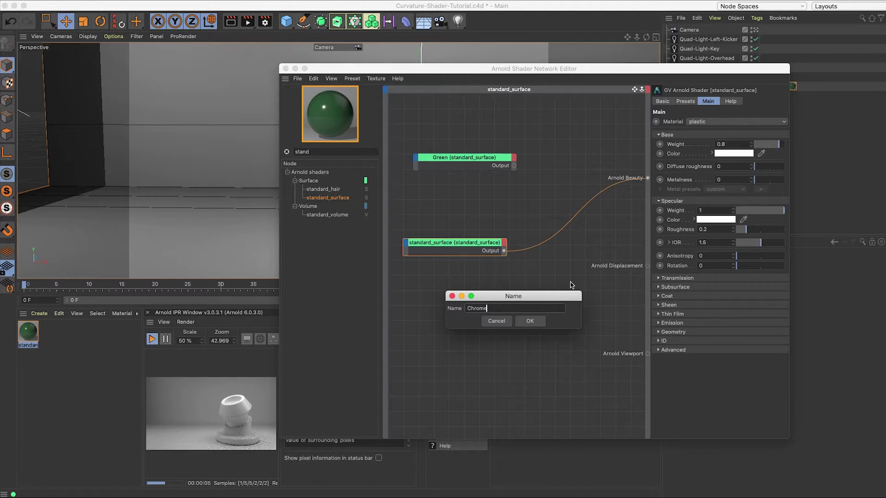
pyautogui.press('Return')
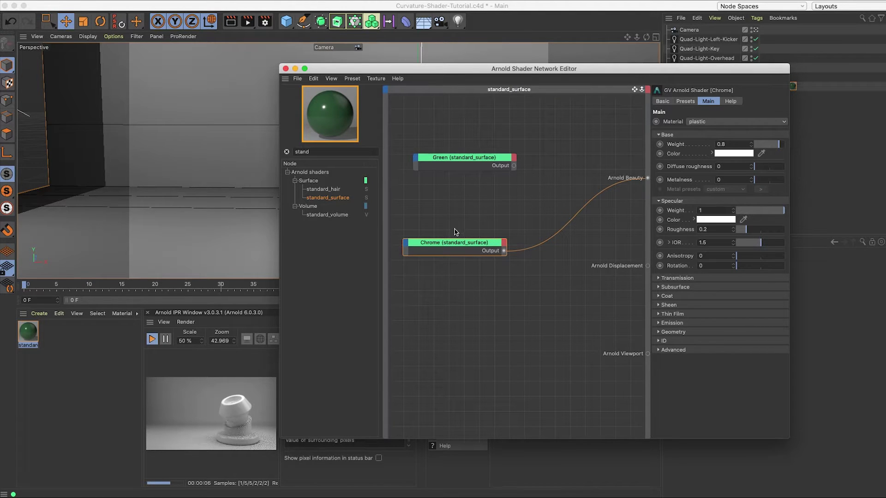
# Give Chrome base weight 0, specular roughness 0.4 and a lowered IOR
pyautogui.moveTo(709, 74); pyautogui.dragTo(690, 71)
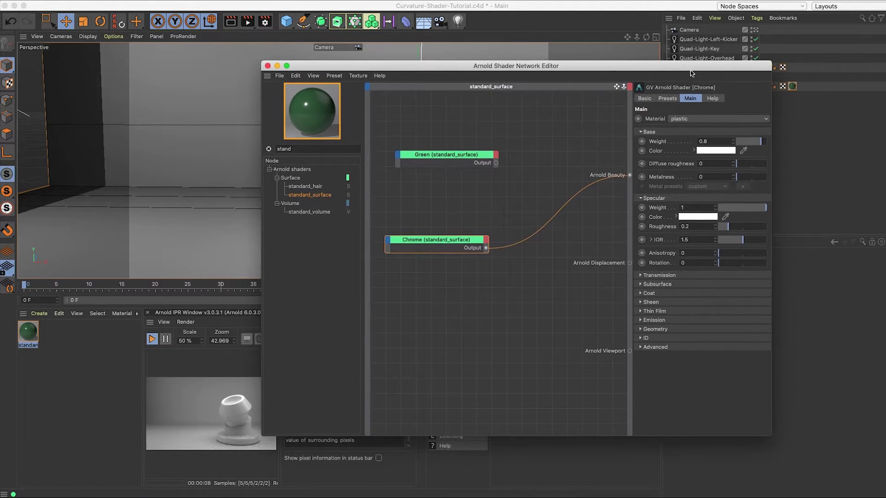
pyautogui.moveTo(761, 145); pyautogui.dragTo(729, 147)
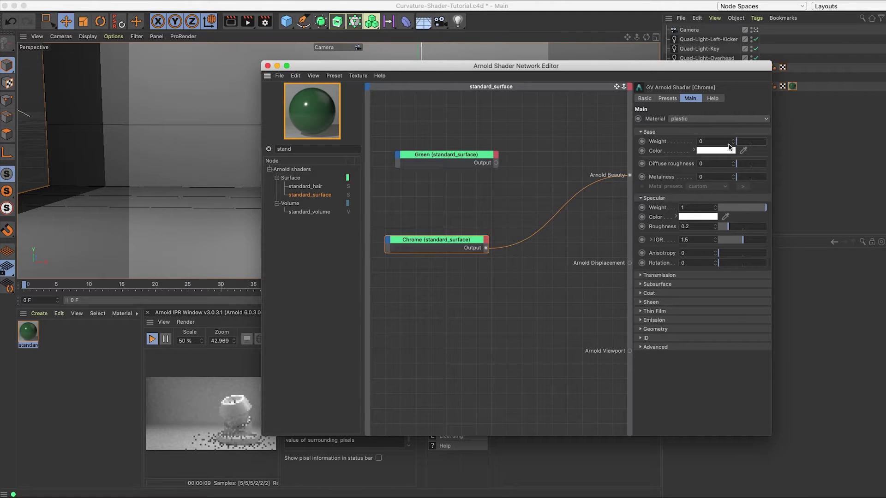
pyautogui.click(685, 227)
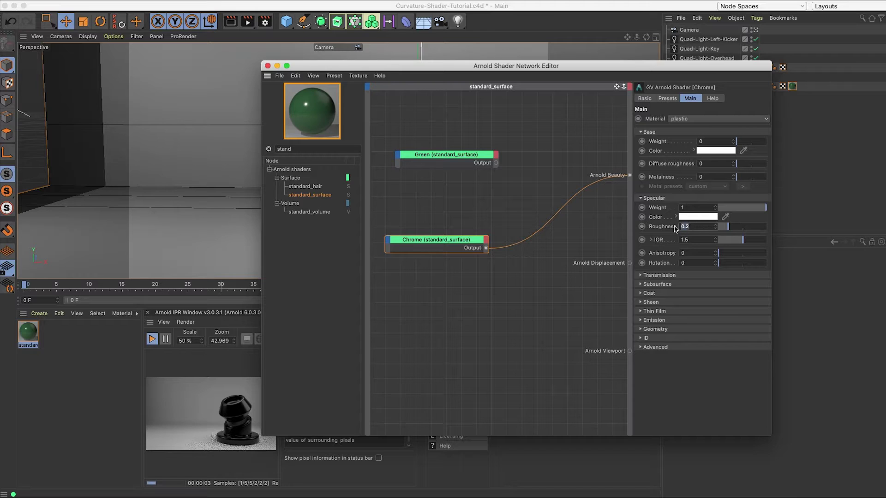
pyautogui.press('Tab')
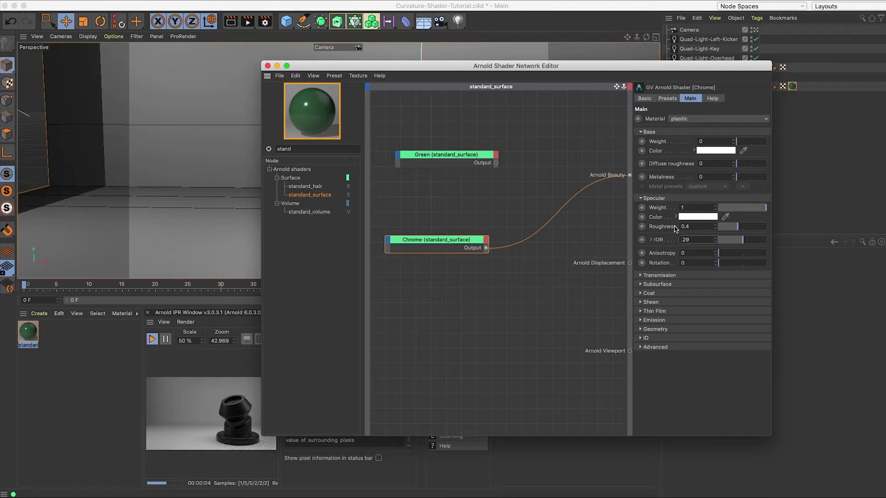
pyautogui.write('.29')
pyautogui.click(584, 268)
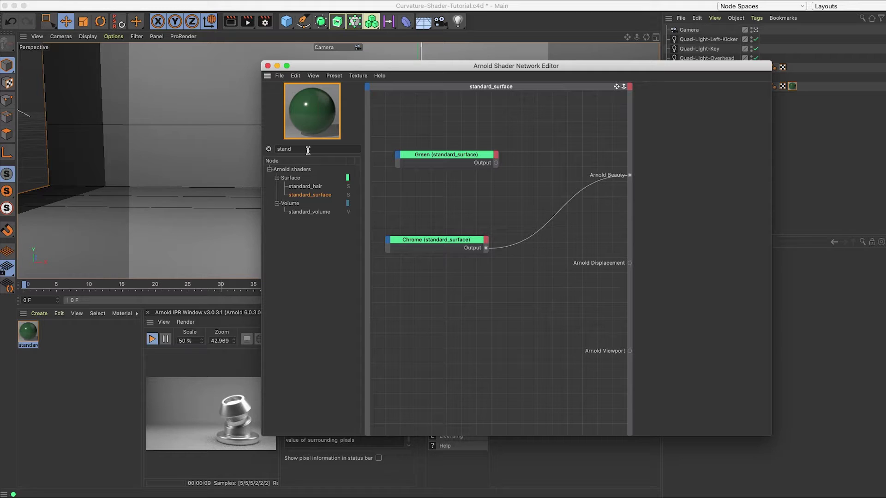
# Search 'lay', add a layer_shader node and wire it to Arnold Beauty replacing Chrome
pyautogui.press('BackSpace')
pyautogui.press('BackSpace')
pyautogui.press('BackSpace')
pyautogui.press('BackSpace')
pyautogui.press('BackSpace')
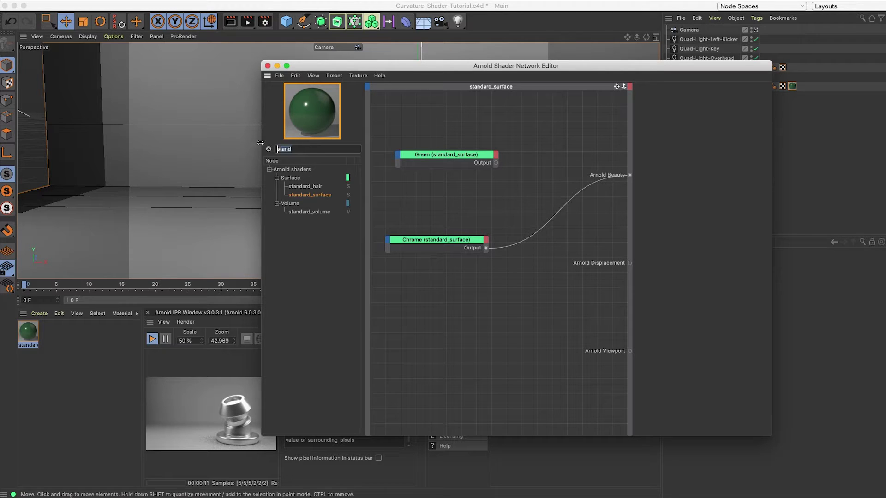
pyautogui.write('layer')
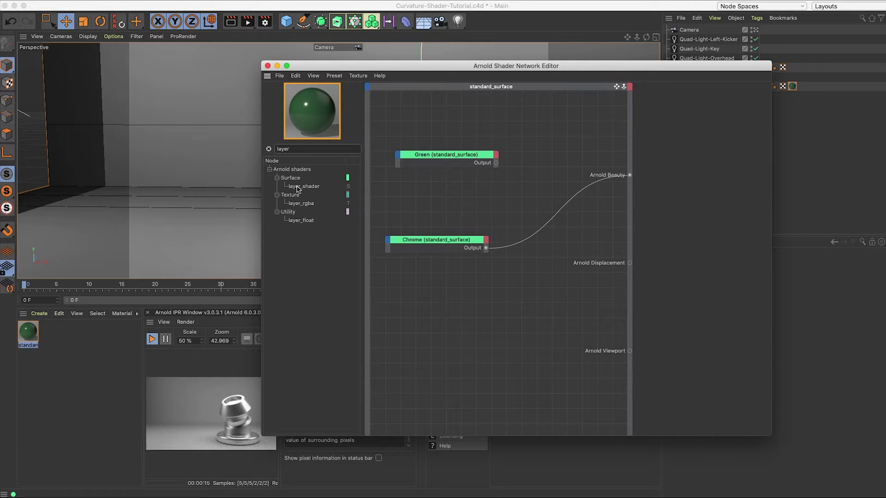
pyautogui.moveTo(297, 189); pyautogui.dragTo(629, 176)
pyautogui.click(448, 158)
pyautogui.click(512, 199)
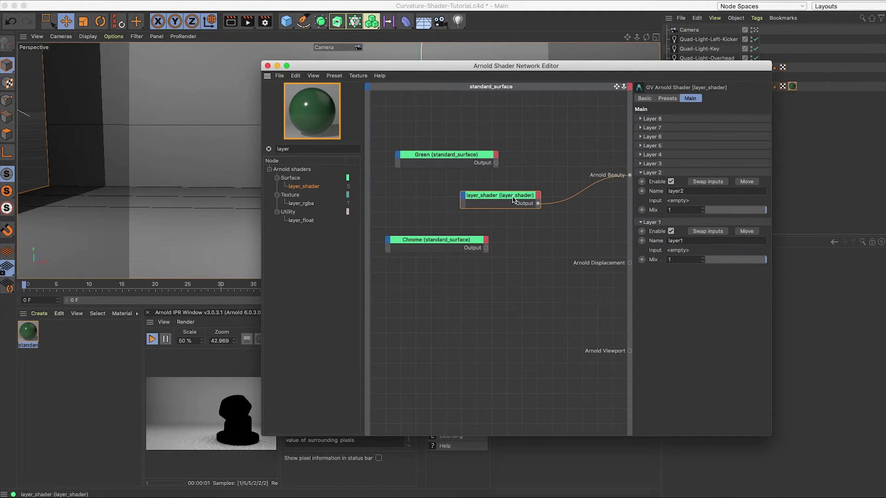
pyautogui.moveTo(513, 199); pyautogui.dragTo(540, 191)
# Arrange the nodes, then plug Green into layer_shader Layer 1 Input and Chrome into Layer 2 Input
pyautogui.moveTo(464, 157); pyautogui.dragTo(448, 151)
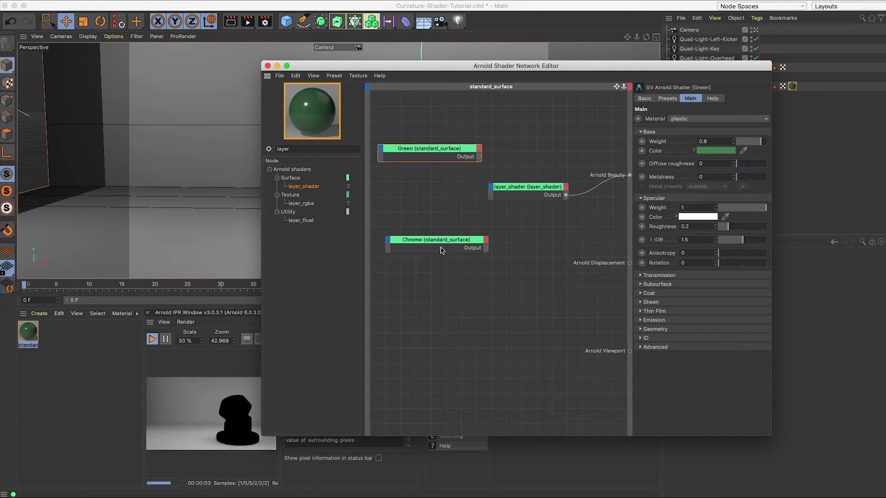
pyautogui.moveTo(440, 250); pyautogui.dragTo(432, 248)
pyautogui.click(526, 190)
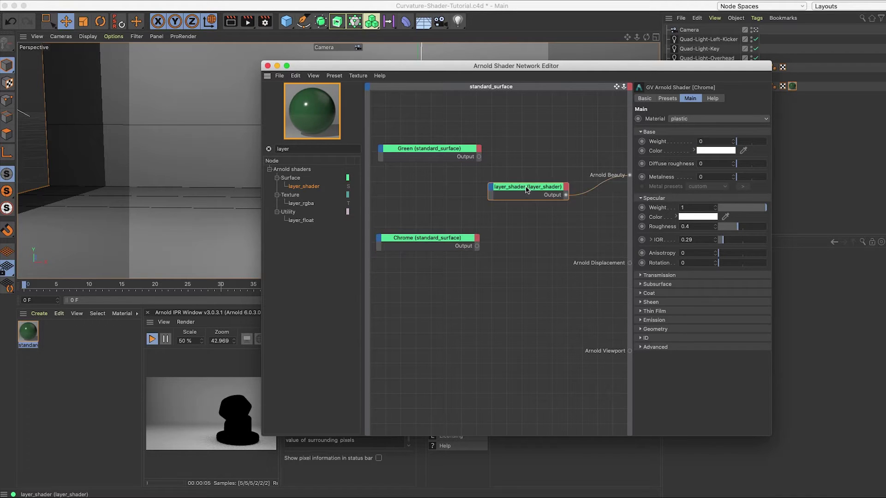
pyautogui.moveTo(526, 190); pyautogui.dragTo(553, 199)
pyautogui.moveTo(478, 157); pyautogui.dragTo(579, 269)
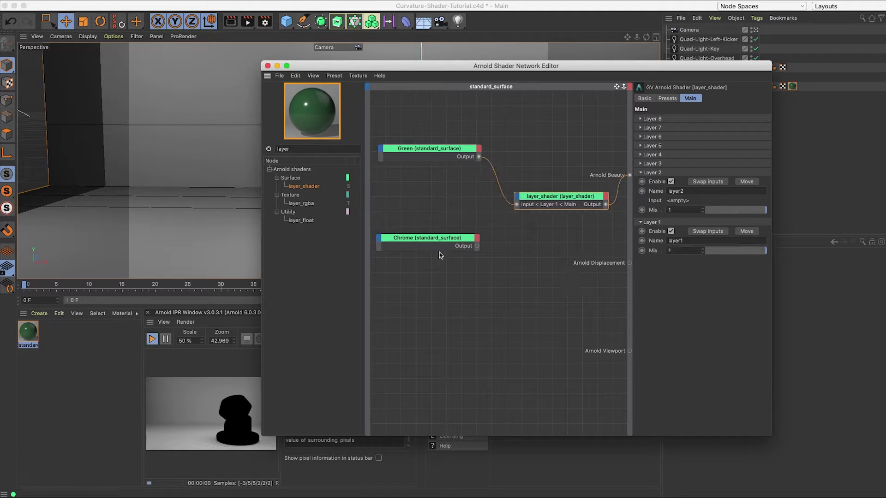
pyautogui.click(478, 250)
pyautogui.moveTo(477, 248); pyautogui.dragTo(582, 261)
pyautogui.moveTo(569, 199); pyautogui.dragTo(536, 196)
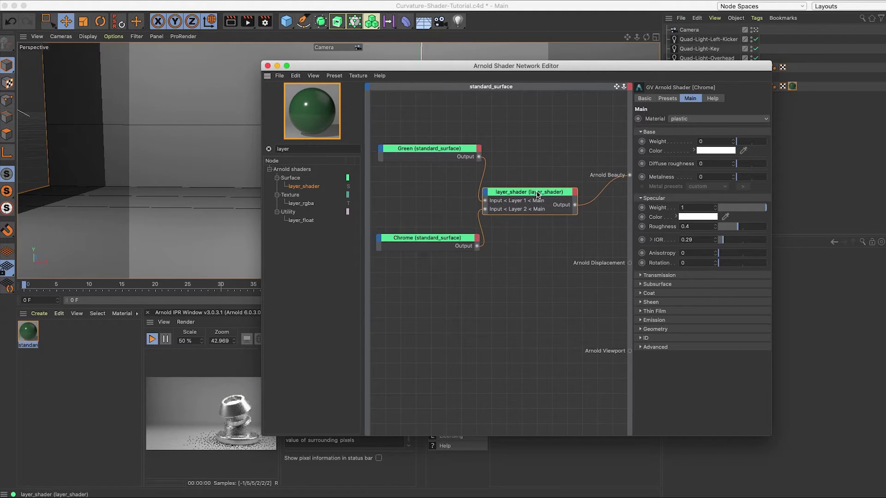
# Search 'cu', add a curvature node, delete the layer_shader wire and connect curvature to Arnold Beauty
pyautogui.doubleClick(309, 148)
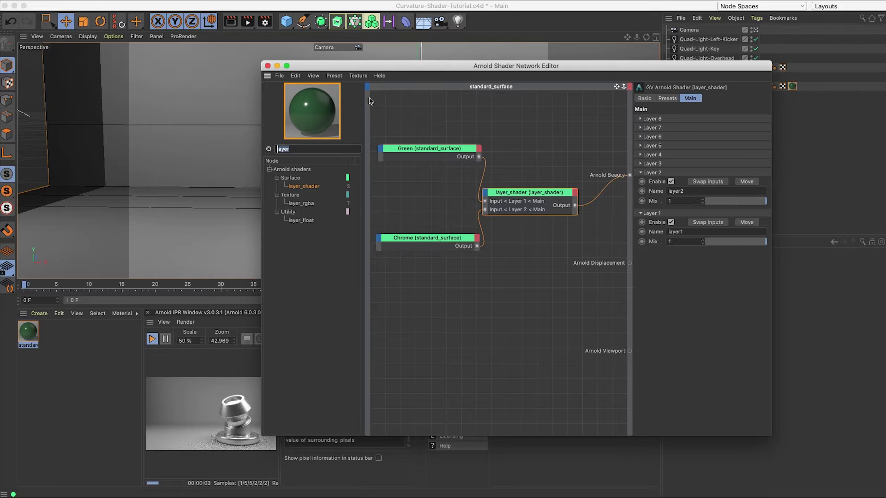
pyautogui.write('curv')
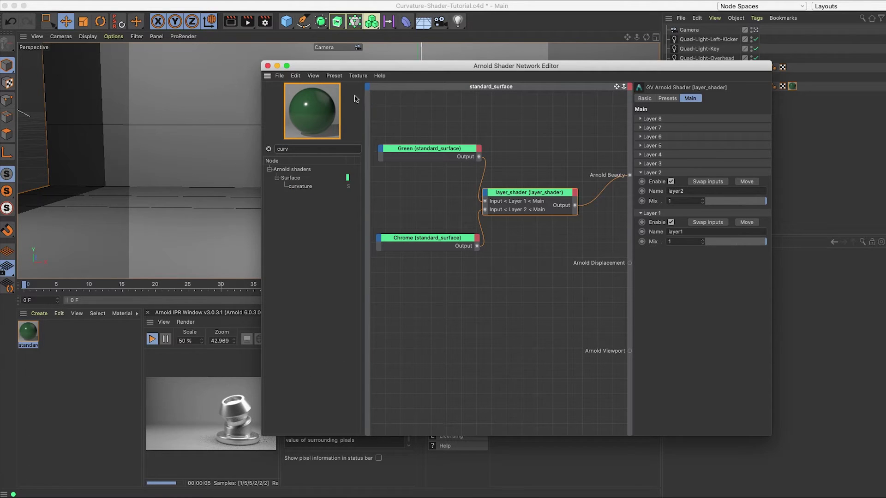
pyautogui.moveTo(308, 187); pyautogui.dragTo(484, 297)
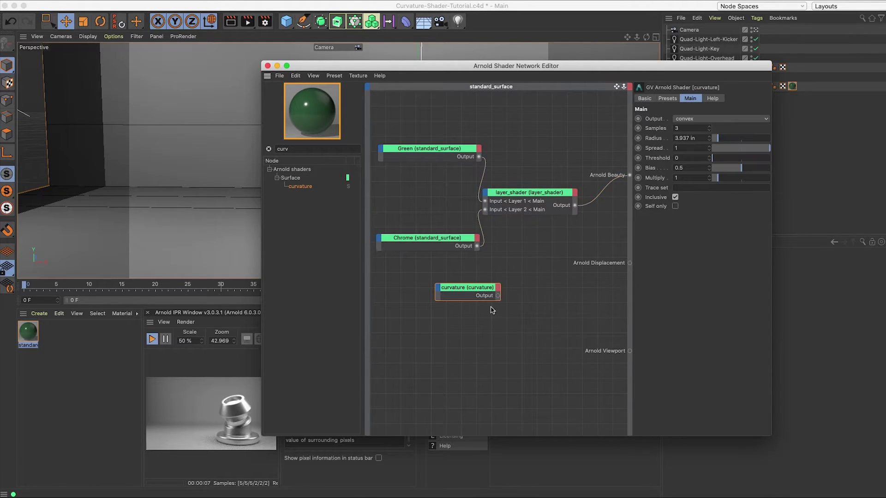
pyautogui.click(606, 190)
pyautogui.press('Delete')
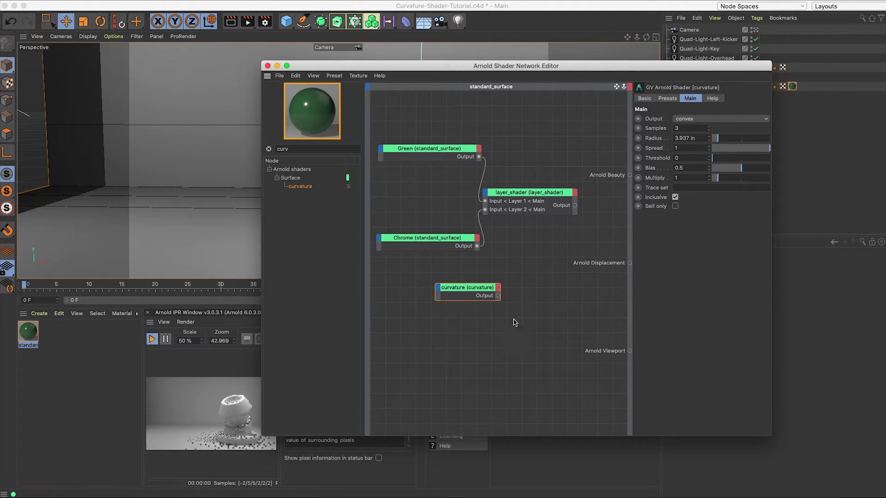
pyautogui.moveTo(497, 296); pyautogui.dragTo(628, 178)
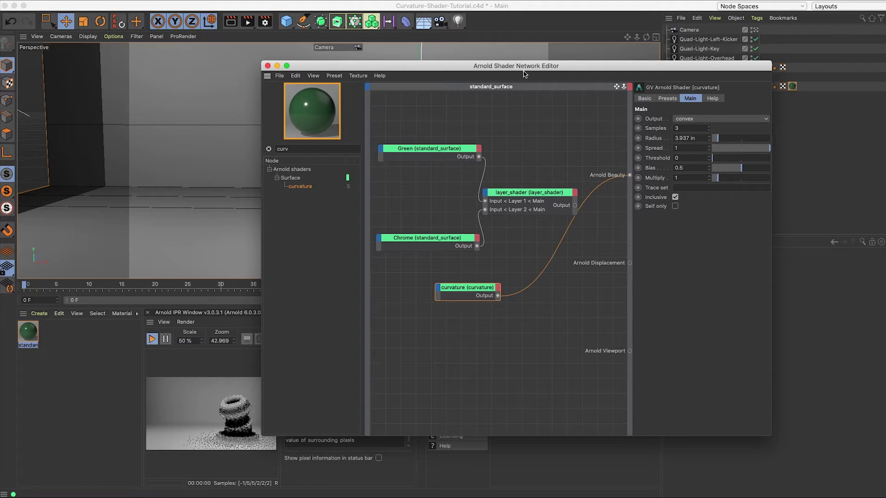
pyautogui.moveTo(422, 69); pyautogui.dragTo(494, 73)
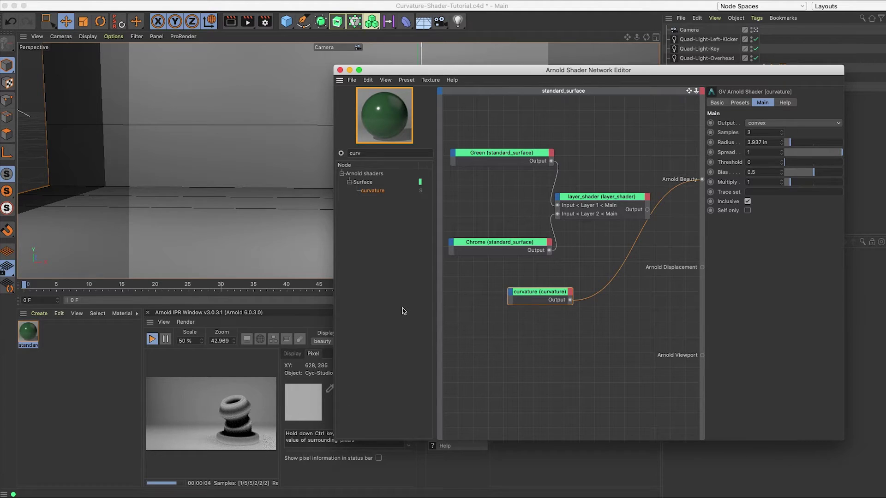
# Leave curvature Output on convex, set Samples to 6 and Radius to 2 in
pyautogui.click(772, 124)
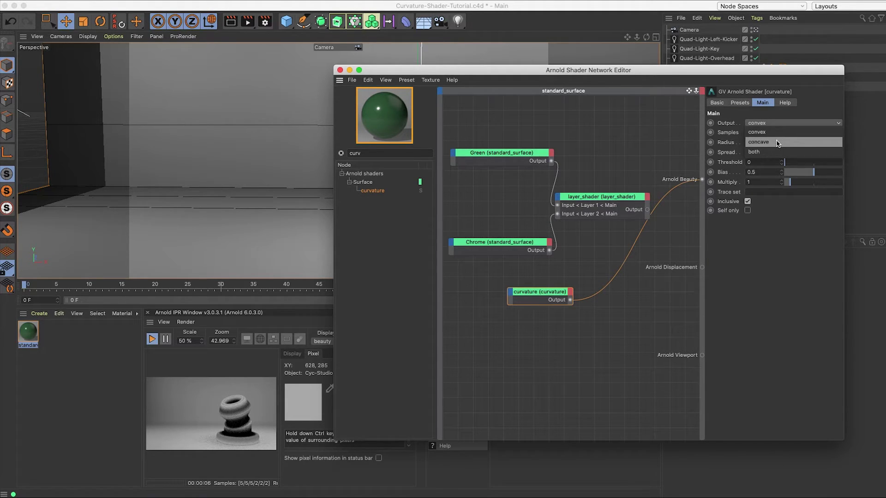
pyautogui.click(780, 133)
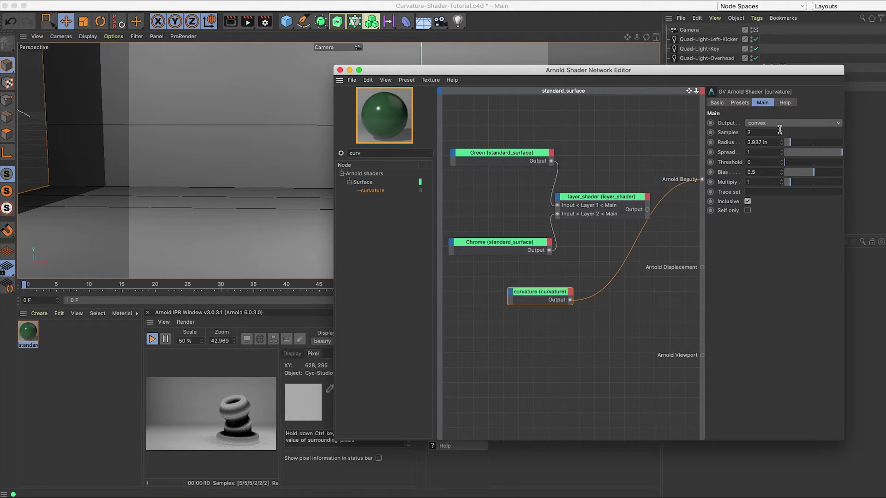
pyautogui.click(769, 133)
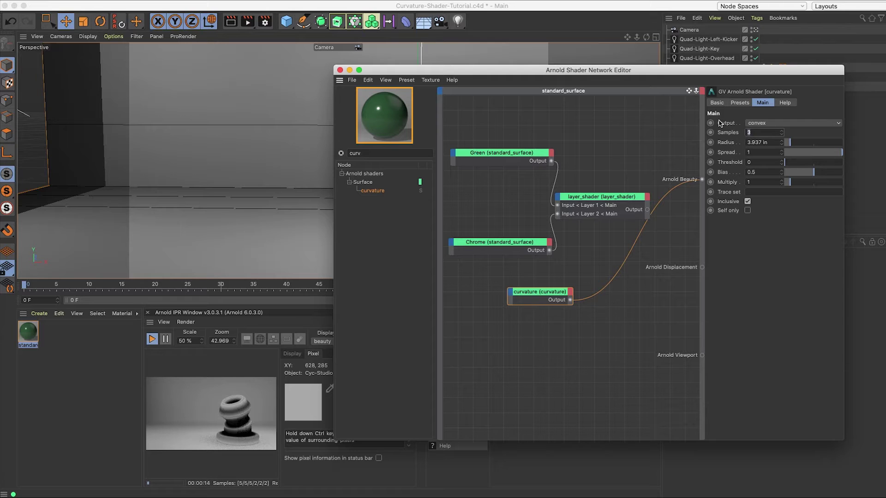
pyautogui.press('Return')
pyautogui.moveTo(791, 147); pyautogui.dragTo(788, 147)
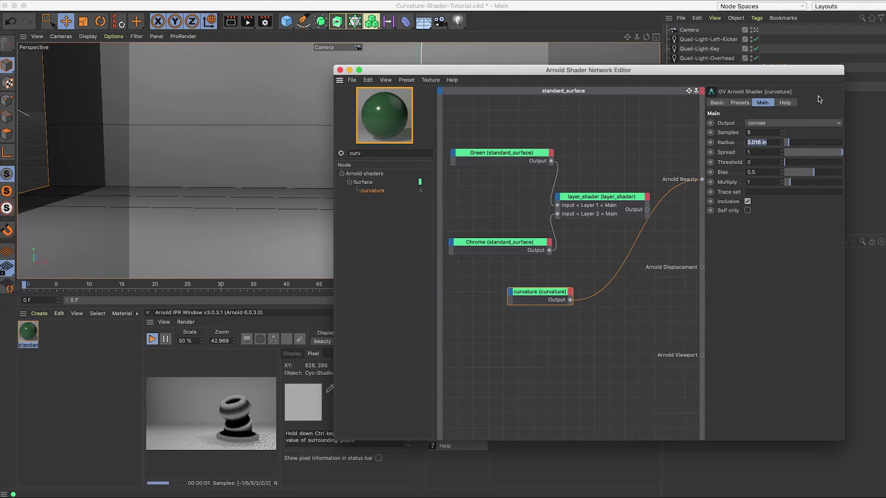
pyautogui.write('2')
pyautogui.press('Return')
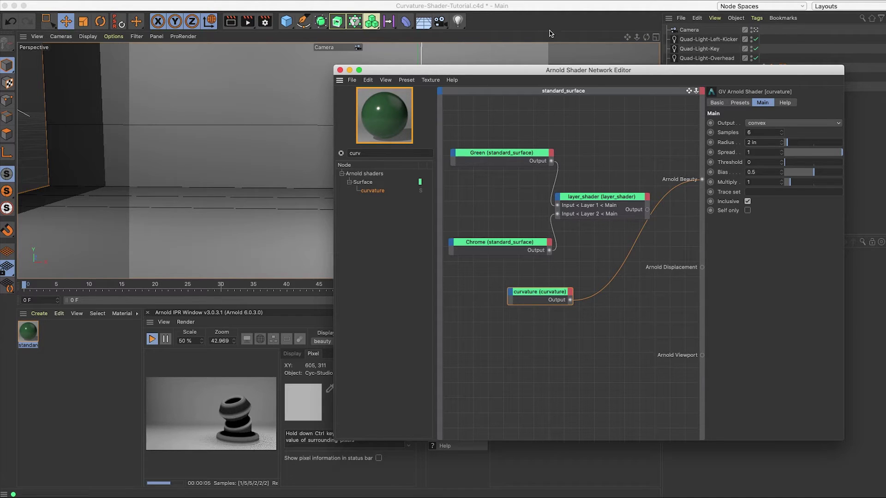
# Search for the image node, add it to the graph and load Rusted-Metal.jpg
pyautogui.moveTo(596, 72); pyautogui.dragTo(556, 75)
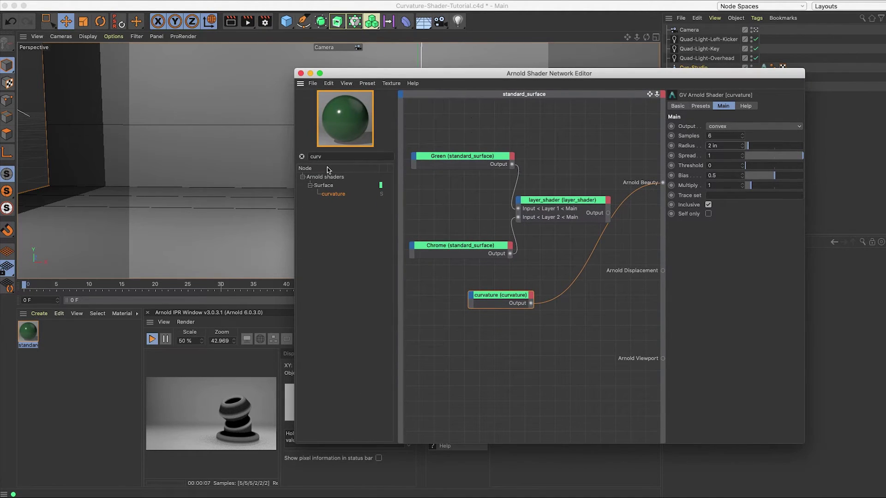
pyautogui.doubleClick(352, 155)
pyautogui.write('img')
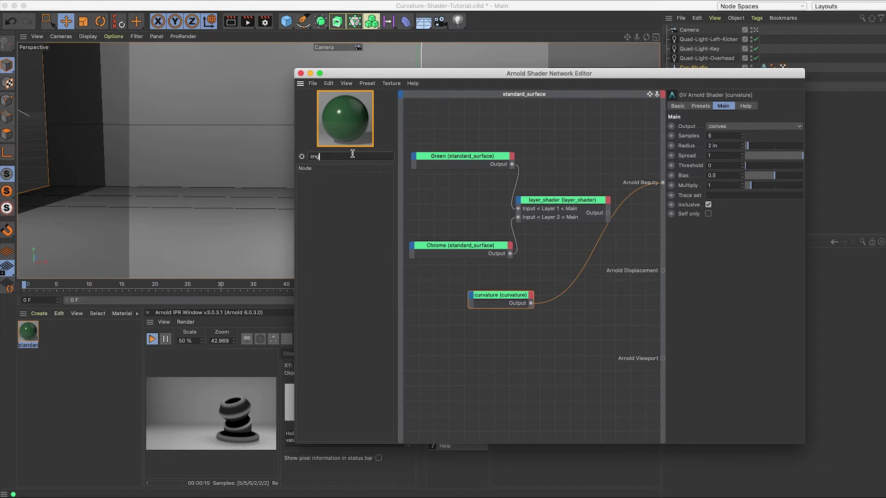
pyautogui.press('BackSpace')
pyautogui.moveTo(330, 195); pyautogui.dragTo(469, 377)
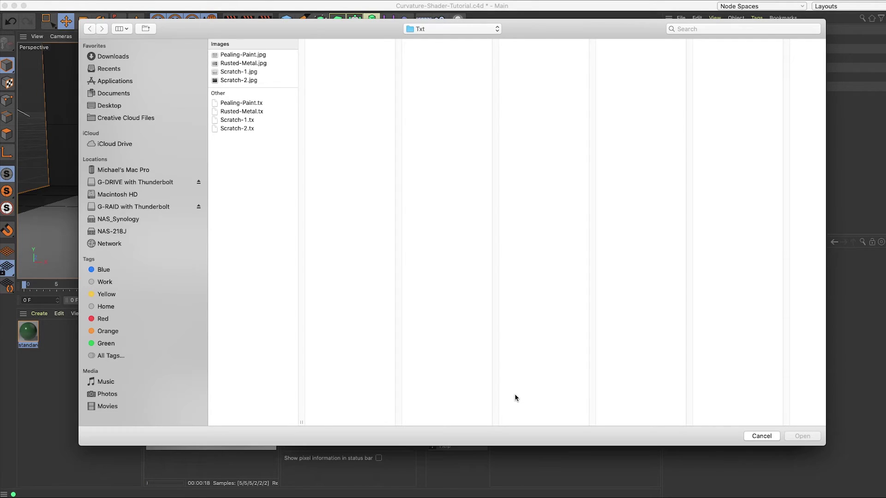
pyautogui.click(251, 54)
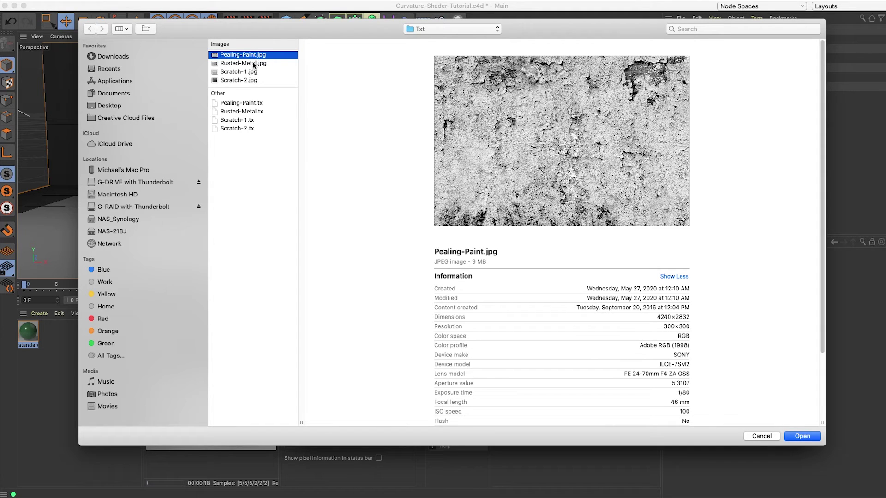
pyautogui.click(253, 63)
pyautogui.click(798, 437)
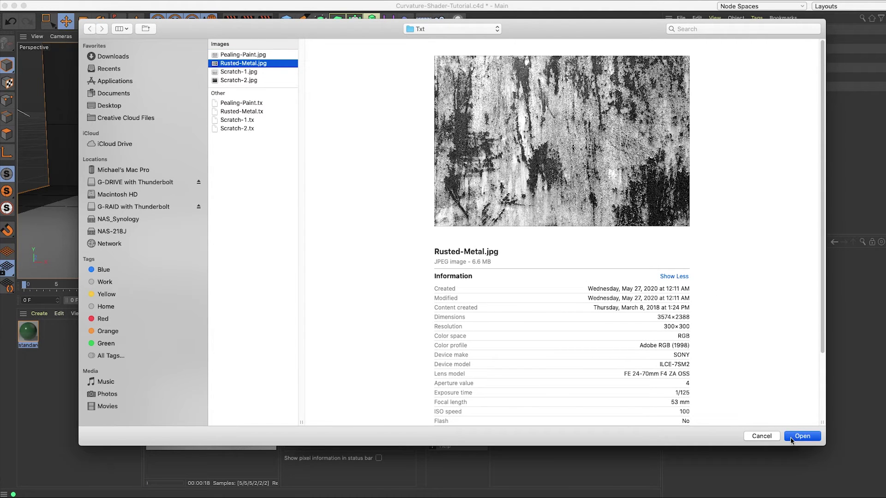
# Decline copying the image, arrange the nodes and plug the image Output into curvature's Radius
pyautogui.click(479, 165)
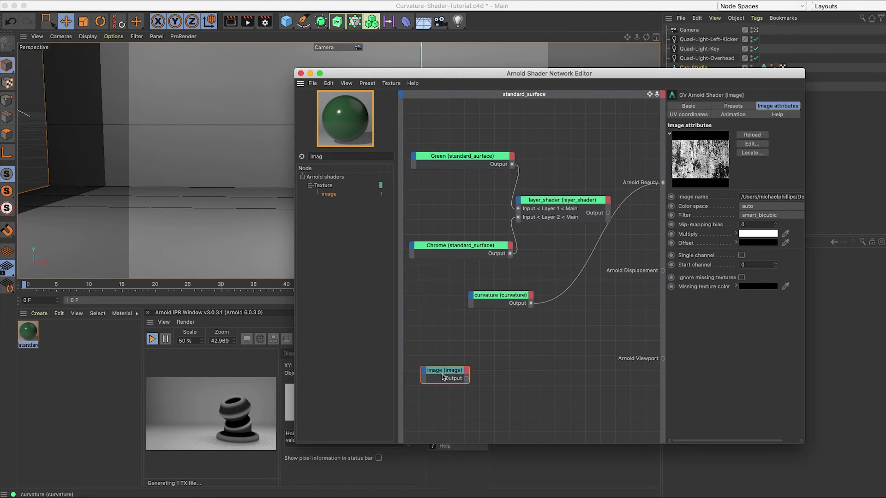
pyautogui.click(494, 294)
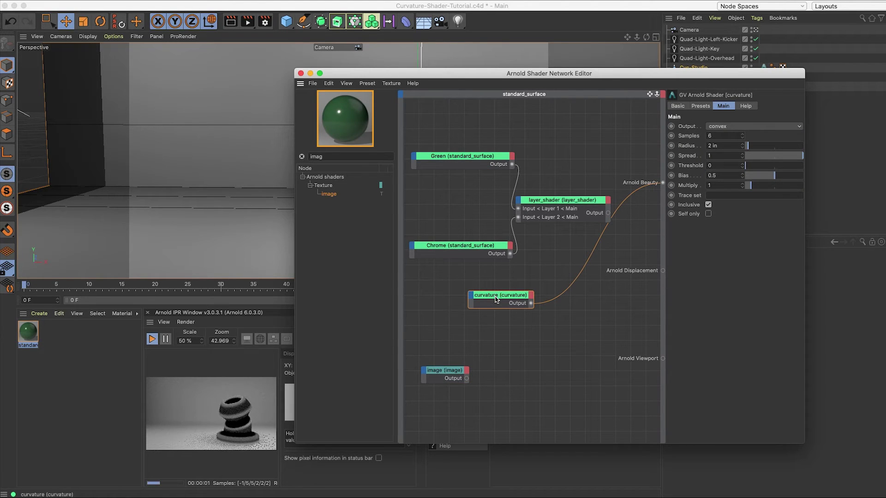
pyautogui.moveTo(494, 293); pyautogui.dragTo(542, 303)
pyautogui.click(444, 371)
pyautogui.moveTo(444, 372); pyautogui.dragTo(534, 315)
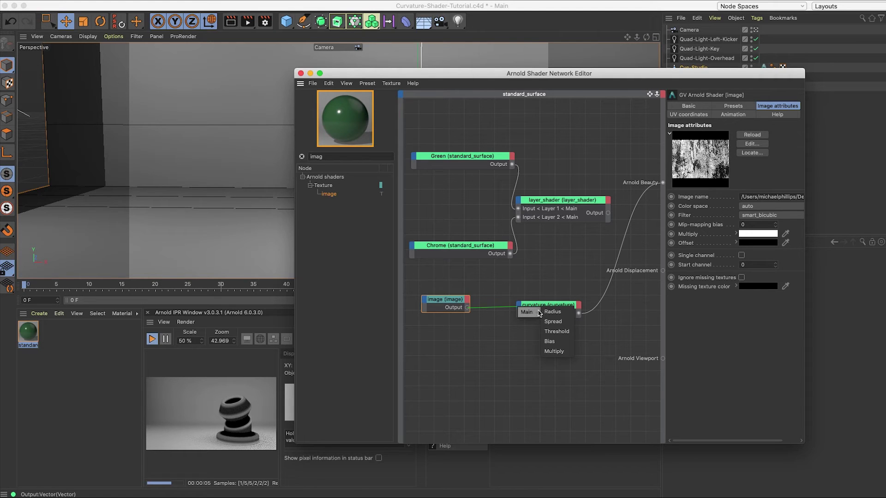
pyautogui.moveTo(538, 314); pyautogui.dragTo(554, 312)
pyautogui.moveTo(553, 313); pyautogui.dragTo(540, 325)
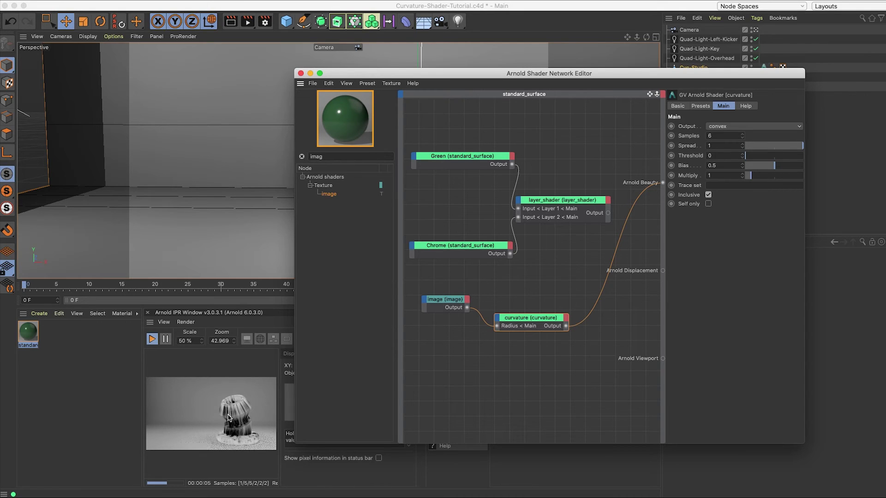
pyautogui.moveTo(440, 303); pyautogui.dragTo(437, 298)
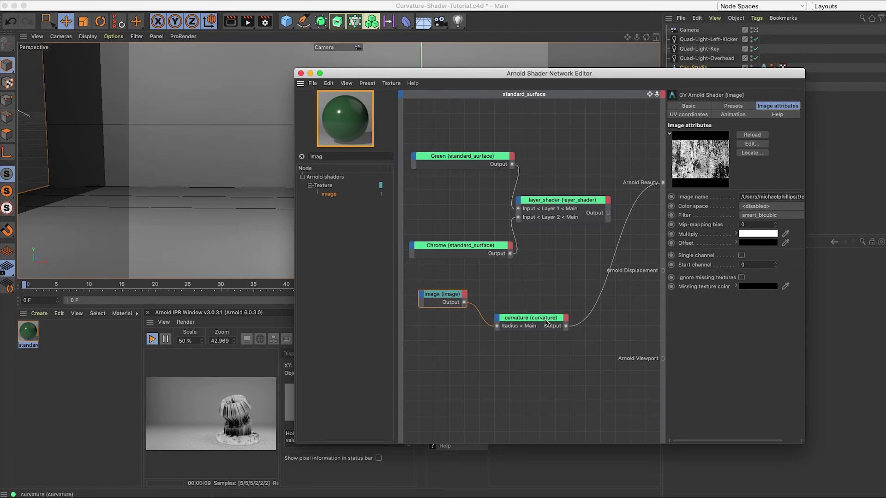
pyautogui.moveTo(546, 320); pyautogui.dragTo(522, 361)
# Replace the curvature-to-Beauty wire with a link from curvature into layer_shader's Layer 2 Mix
pyautogui.click(595, 306)
pyautogui.press('Delete')
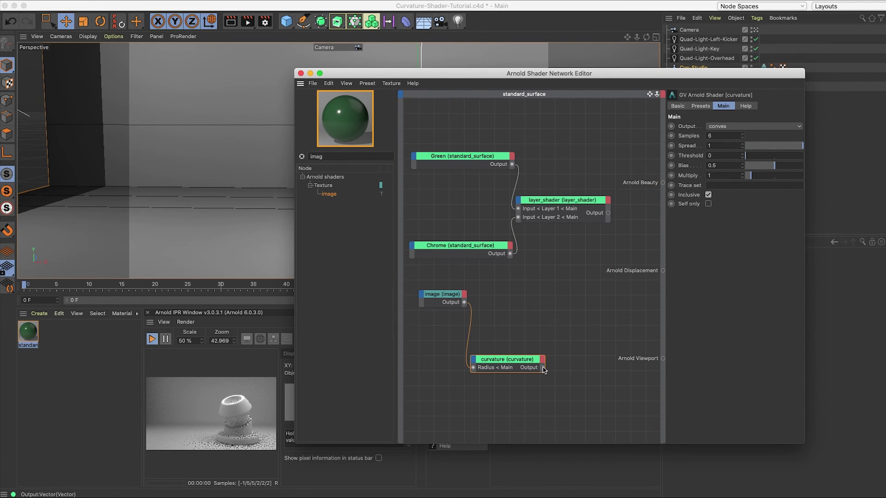
pyautogui.moveTo(543, 368); pyautogui.dragTo(523, 204)
pyautogui.moveTo(538, 208)
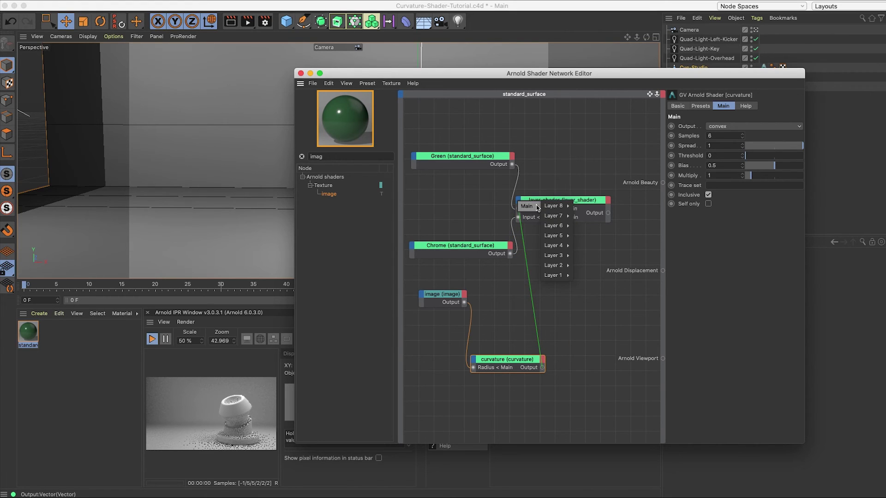
pyautogui.moveTo(571, 267)
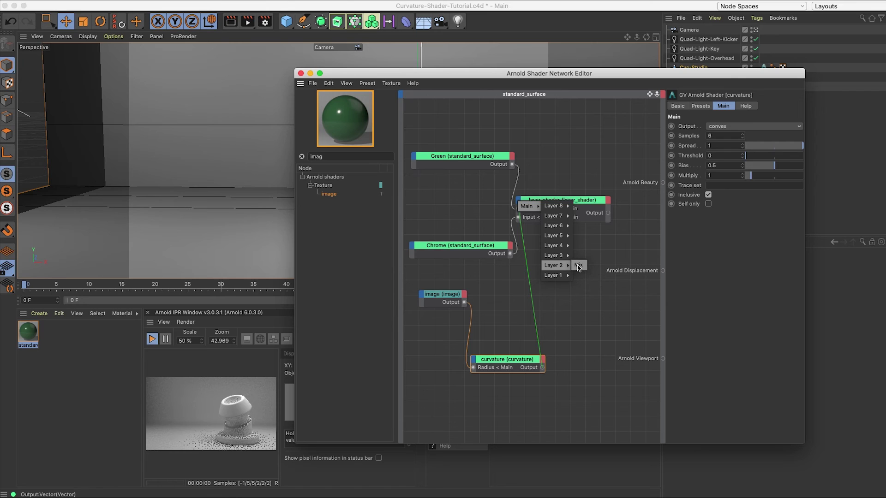
pyautogui.click(578, 267)
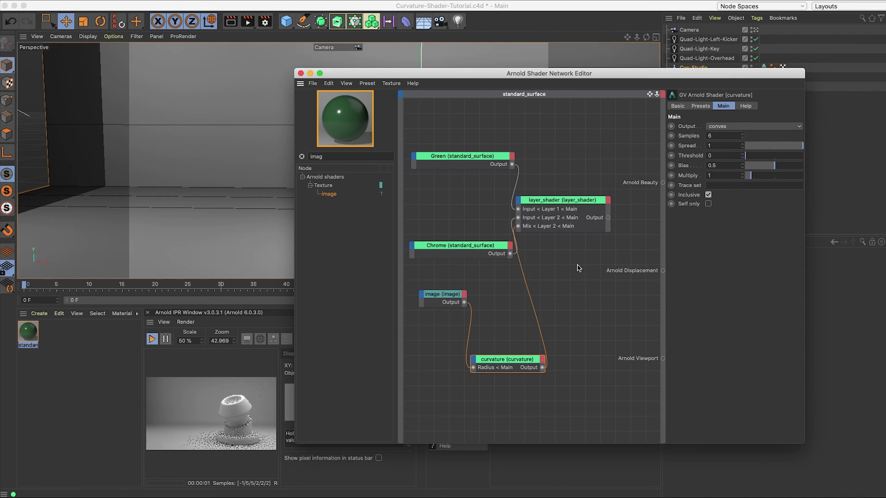
# Connect the layer_shader Output to Arnold Beauty, rendering green over chrome
pyautogui.moveTo(552, 203); pyautogui.dragTo(507, 201)
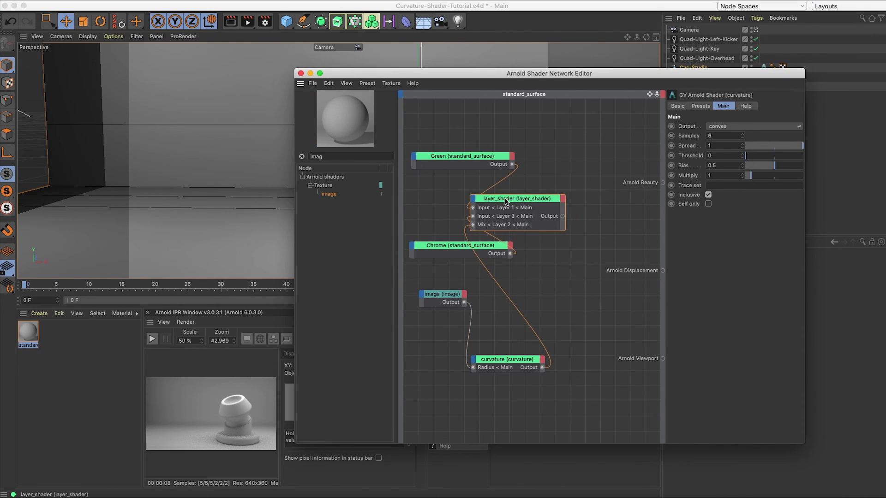
pyautogui.moveTo(579, 211); pyautogui.dragTo(668, 184)
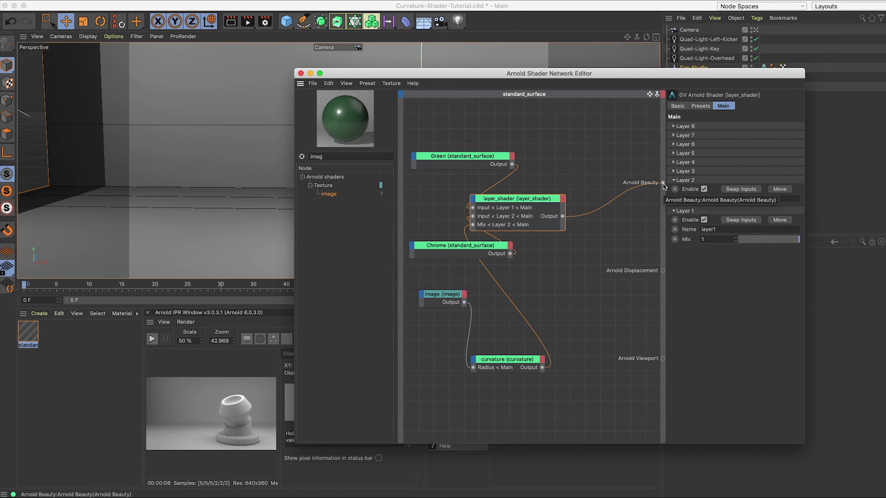
pyautogui.moveTo(516, 198); pyautogui.dragTo(563, 197)
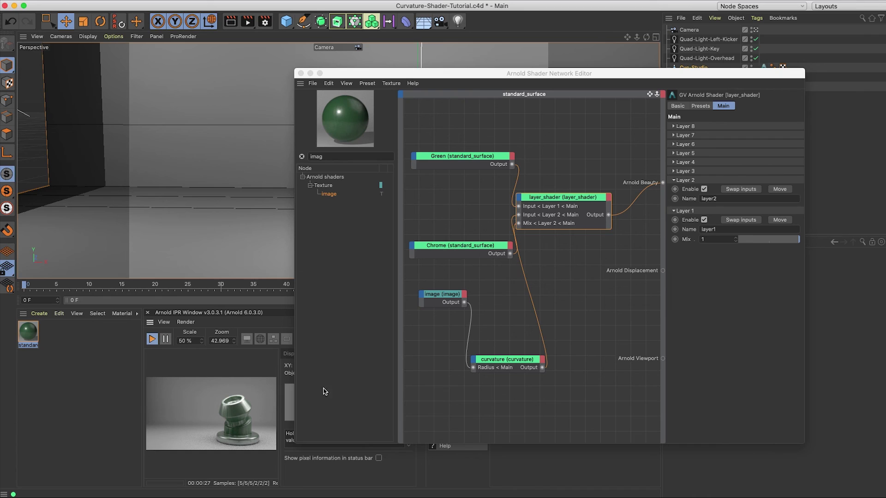